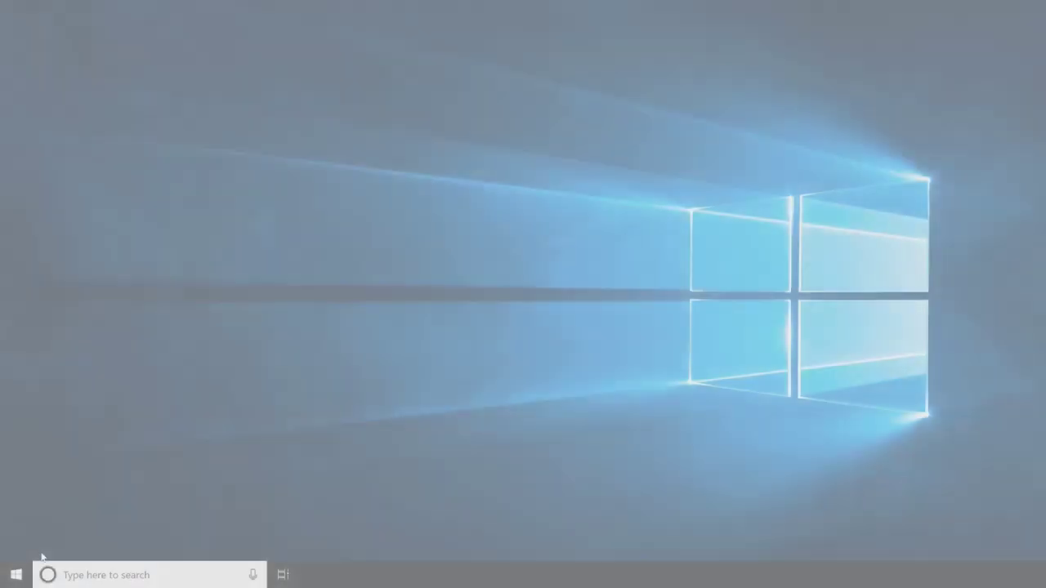
Open Device Manager and expand the Security devices category to check for the Trusted Platform Module
left_click(16, 576)
type("device manager")
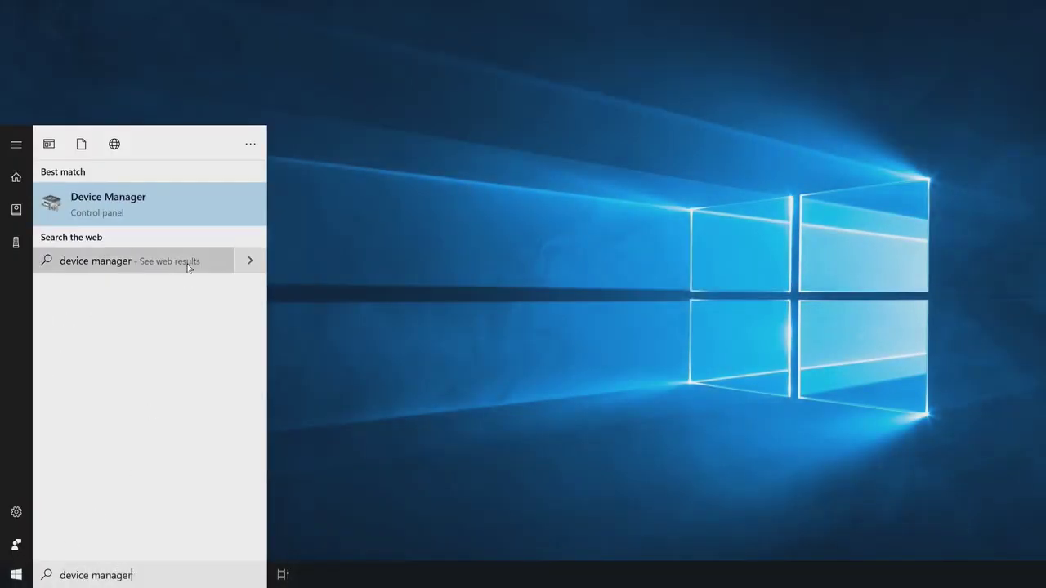
left_click(194, 213)
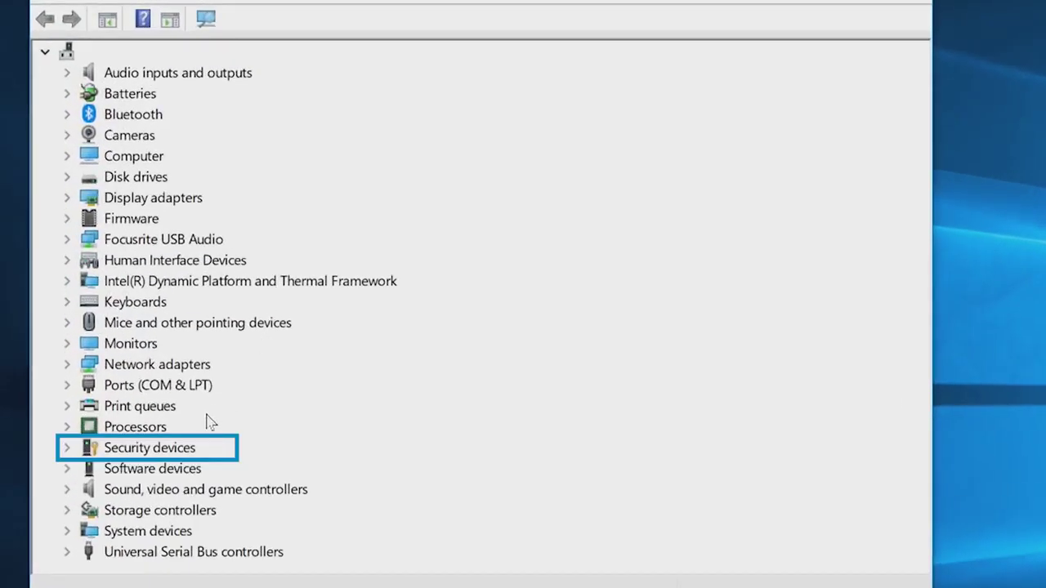
left_click(67, 451)
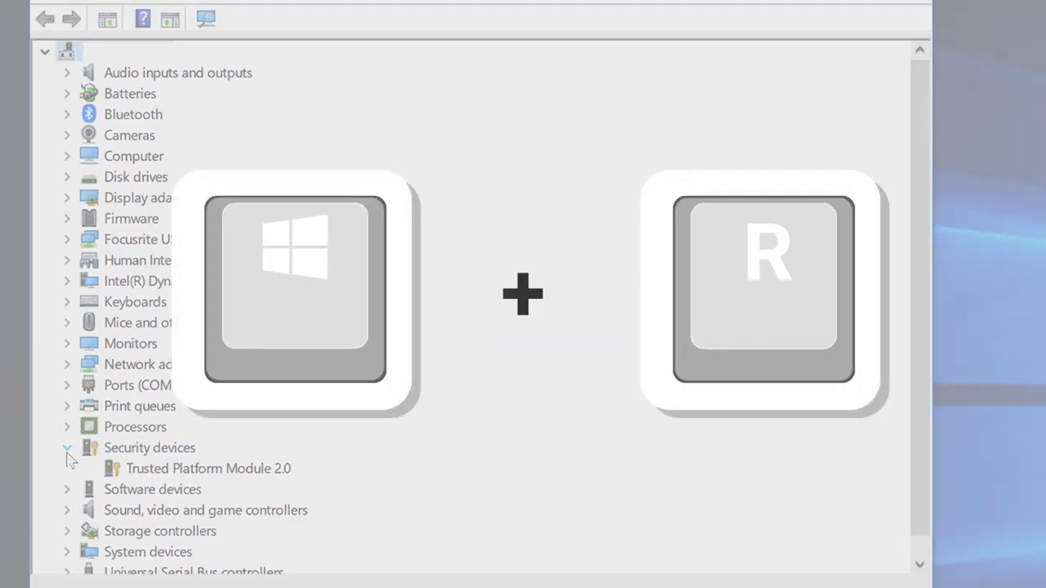
Open the TPM management console by running tpm.msc, and expand Security devices in Device Manager
key("super+r")
type("t")
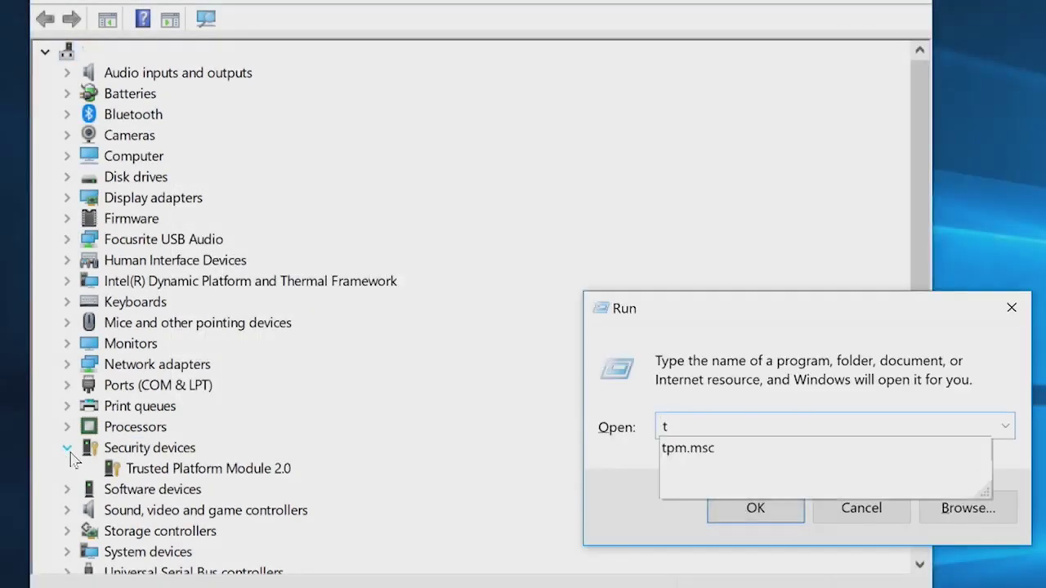
type("pm.msc")
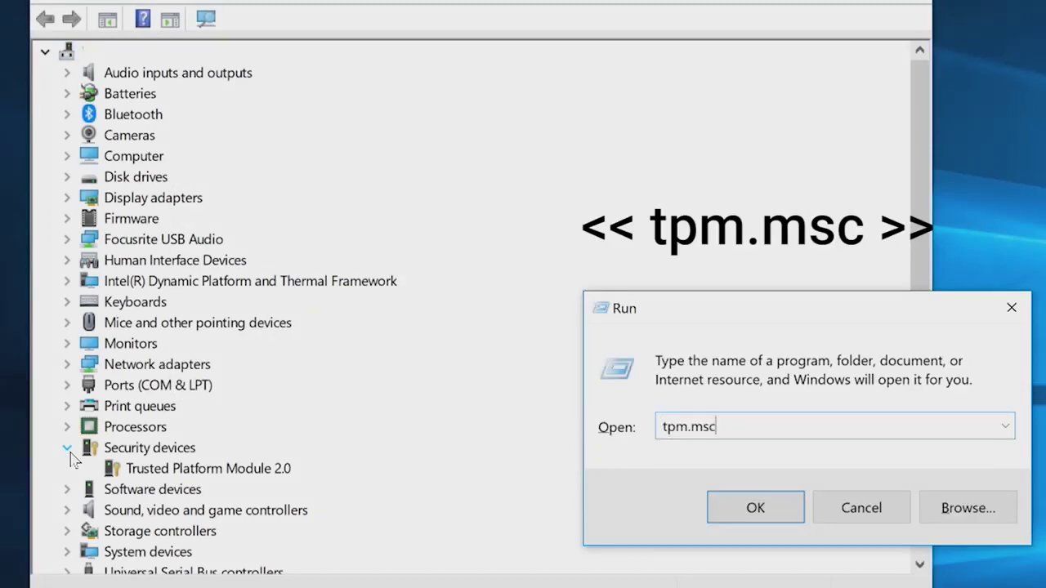
left_click(724, 509)
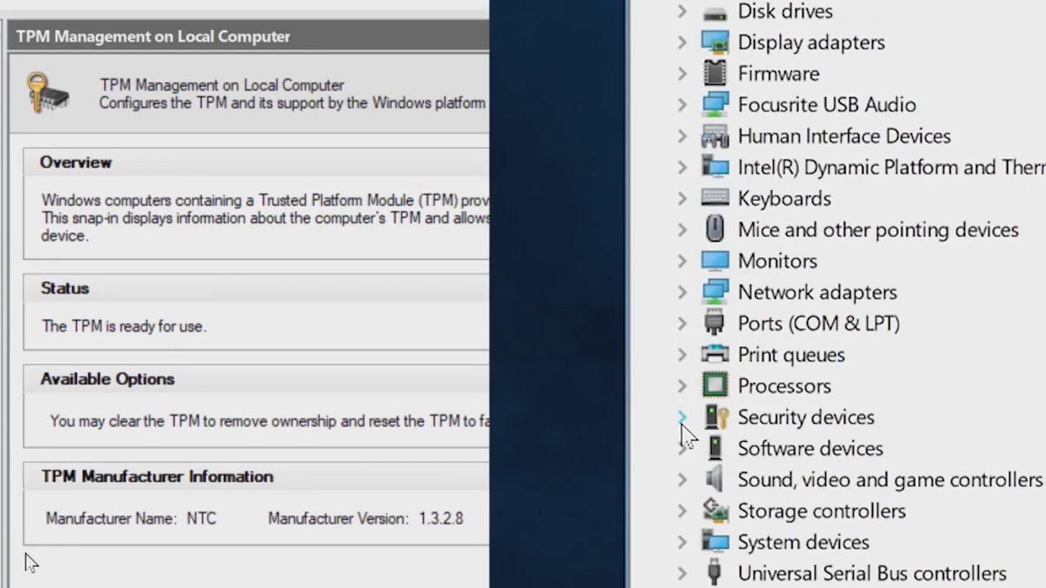
left_click(542, 418)
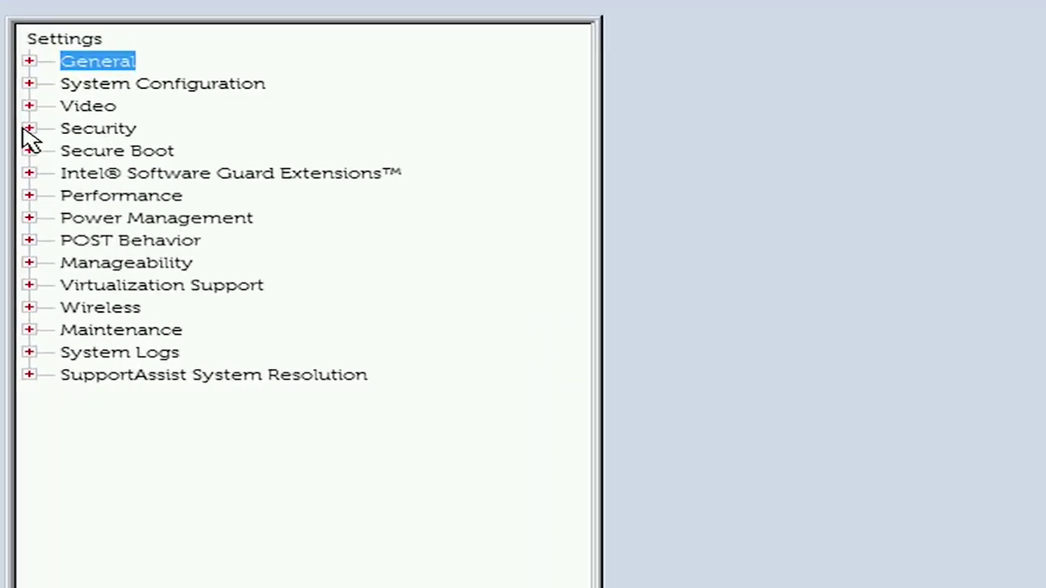
Open the TPM 2.0 Security page from the Security group of the BIOS settings
left_click(27, 129)
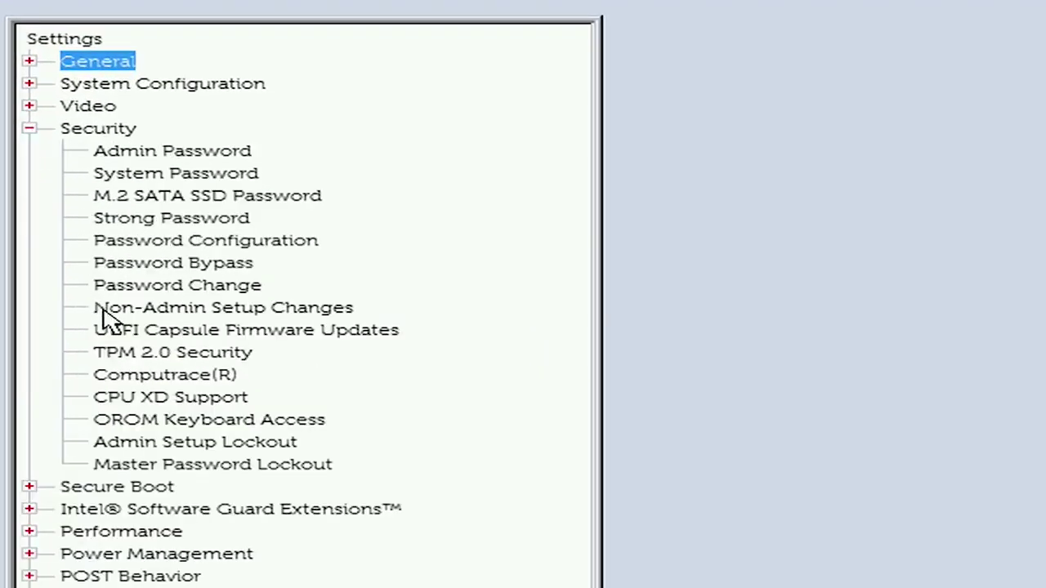
left_click(137, 352)
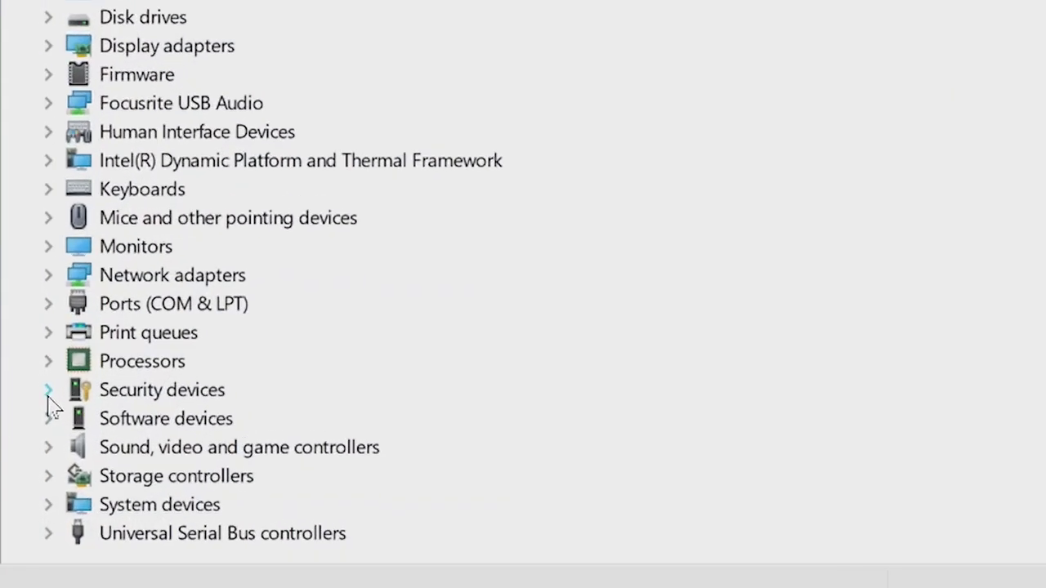
Expand the Security devices category in Device Manager
left_click(49, 391)
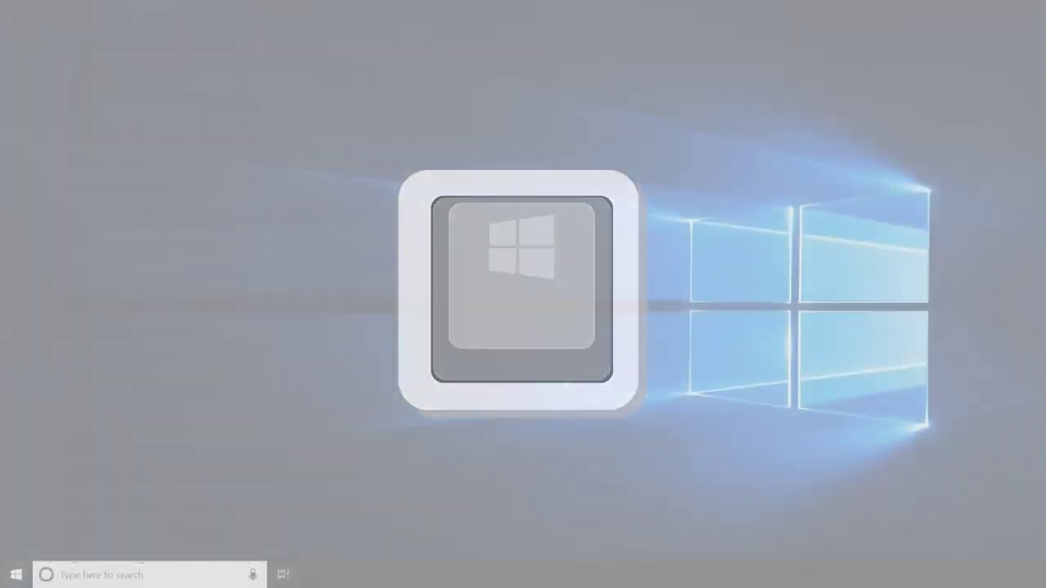
Start Windows PowerShell as administrator and run the command disable-tpmautoprovisioning
key("super")
type("poweshell")
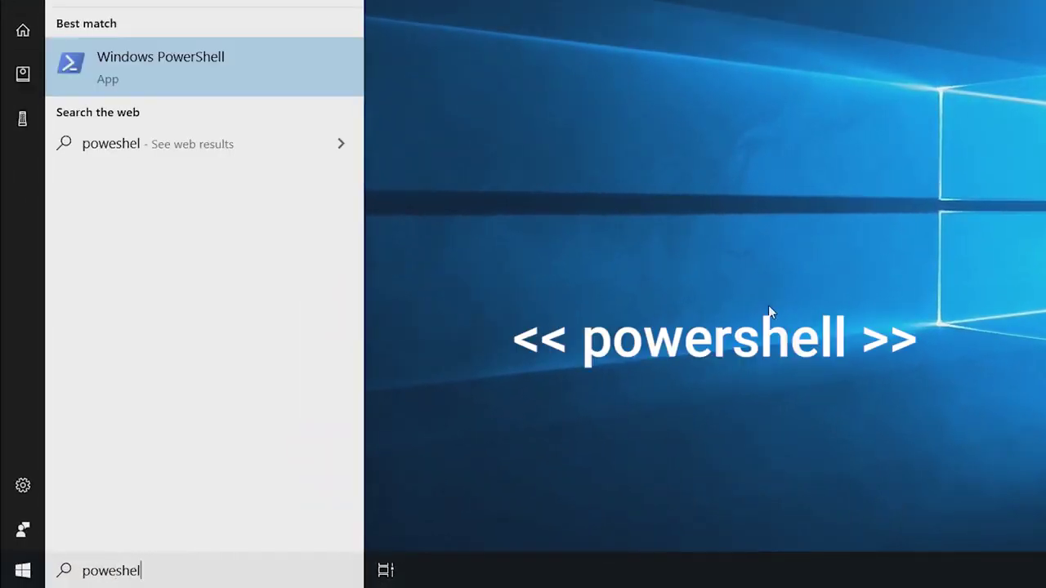
right_click(198, 61)
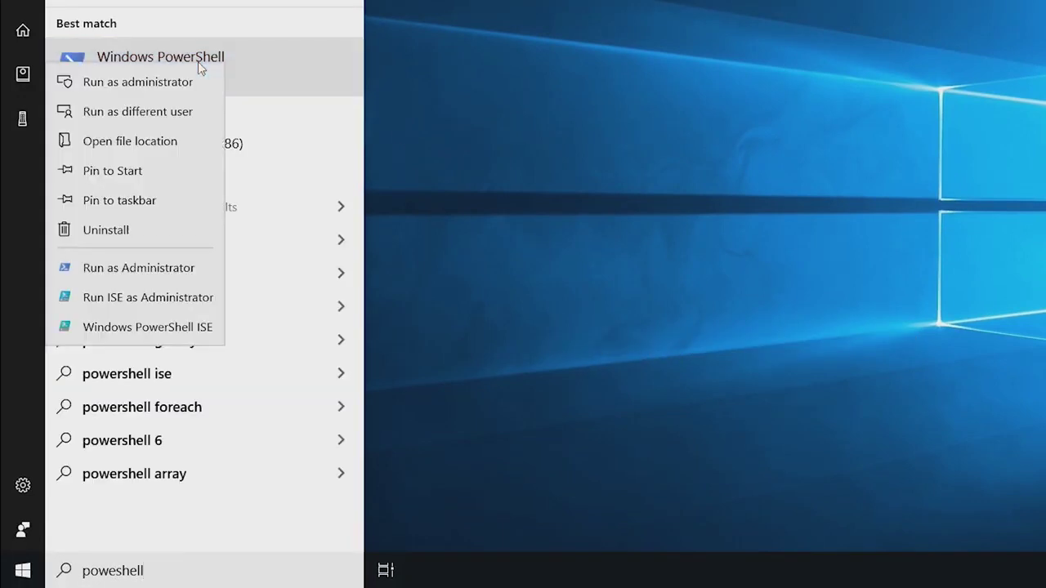
left_click(170, 95)
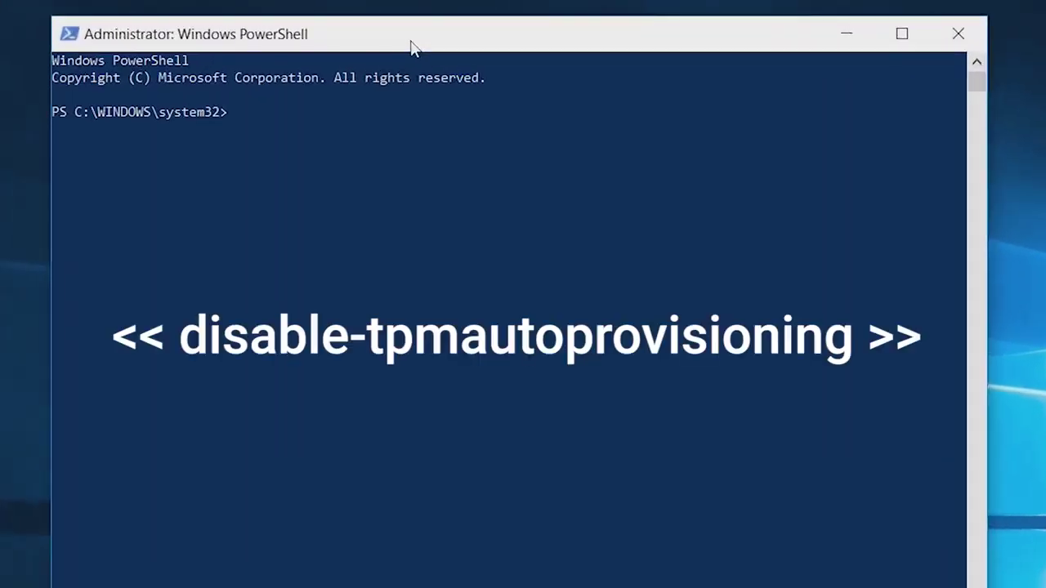
type("disable-tpmautoprovisioning")
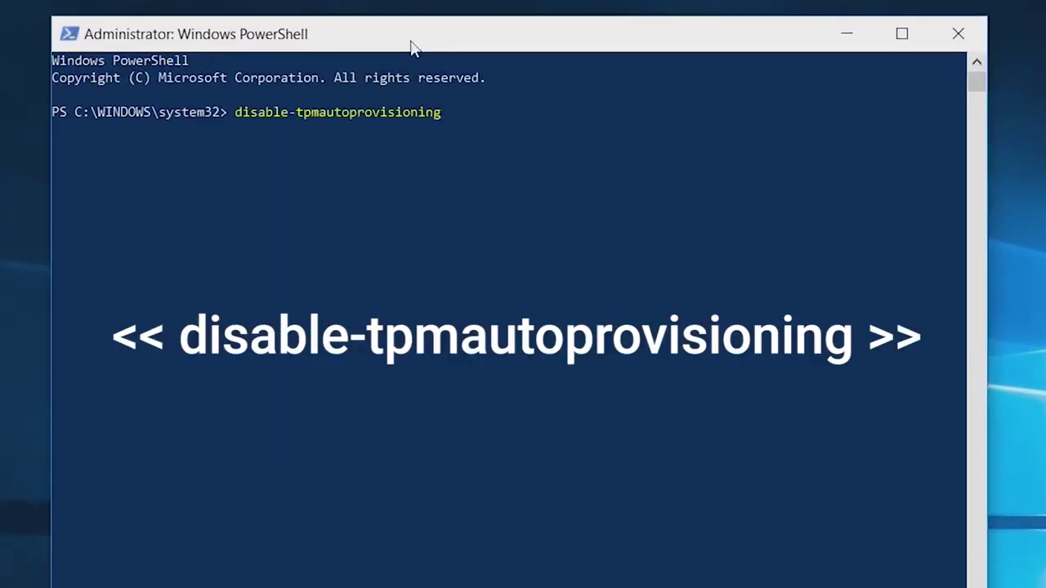
key("Return")
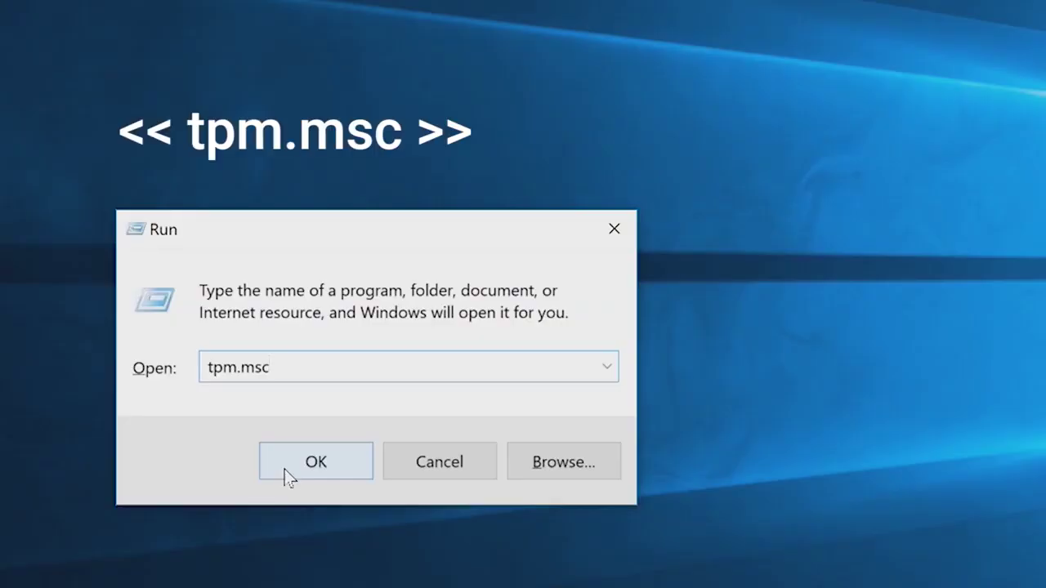
Run tpm.msc and start the Clear TPM action for the local computer
left_click(288, 478)
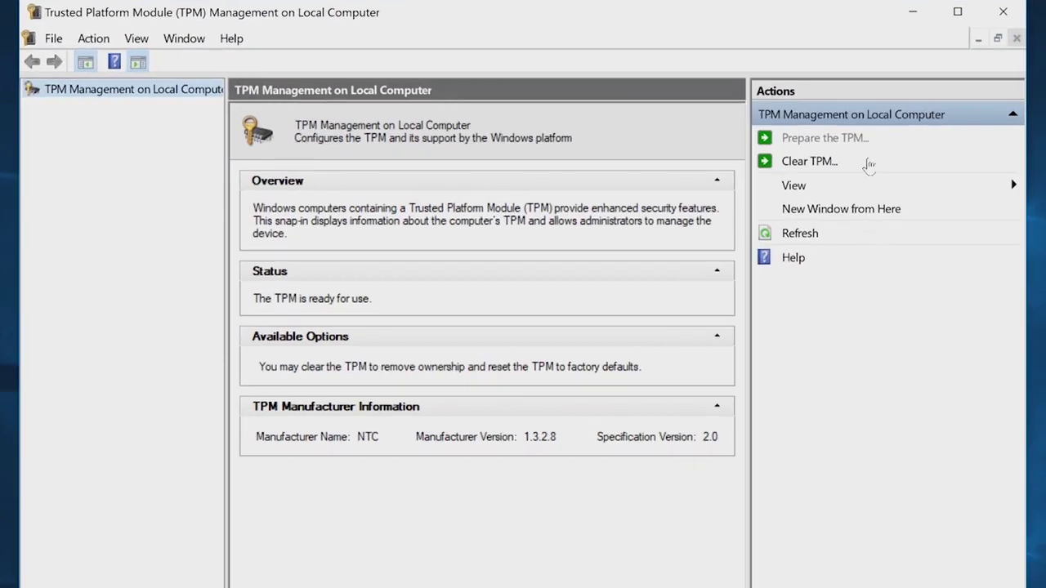
left_click(870, 165)
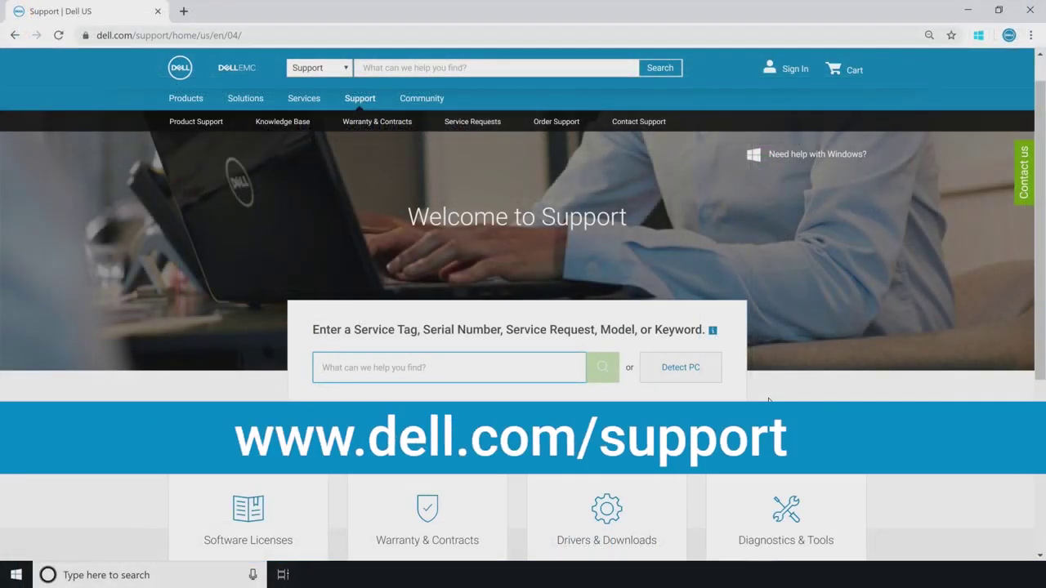
Look up the computer by its service tag on the Dell Support website and open its drivers and downloads
type("ABC1234")
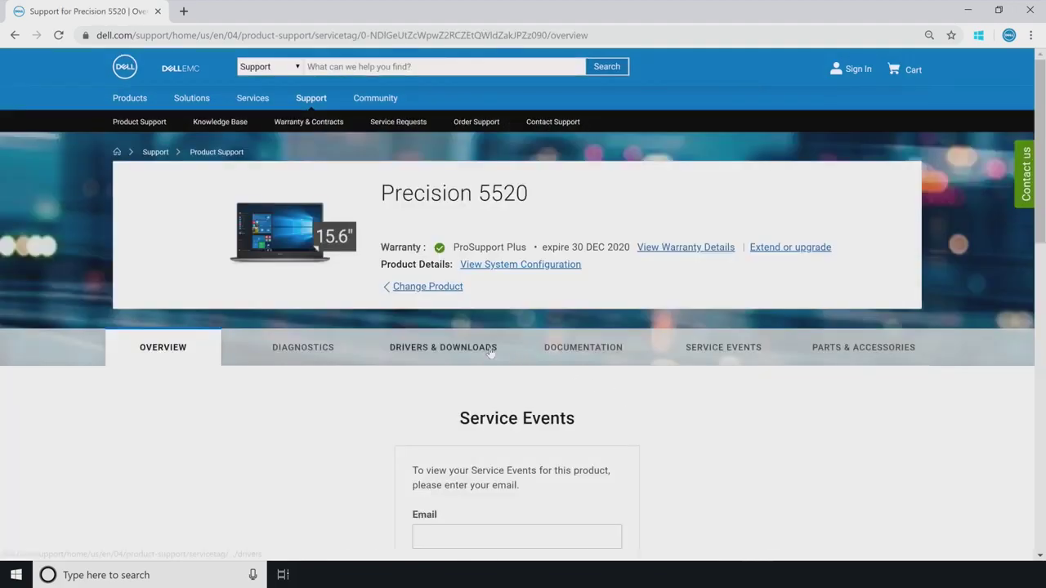
left_click(489, 350)
Filter the driver list to the Windows 10, 64-bit operating system and the Security category
left_click(719, 233)
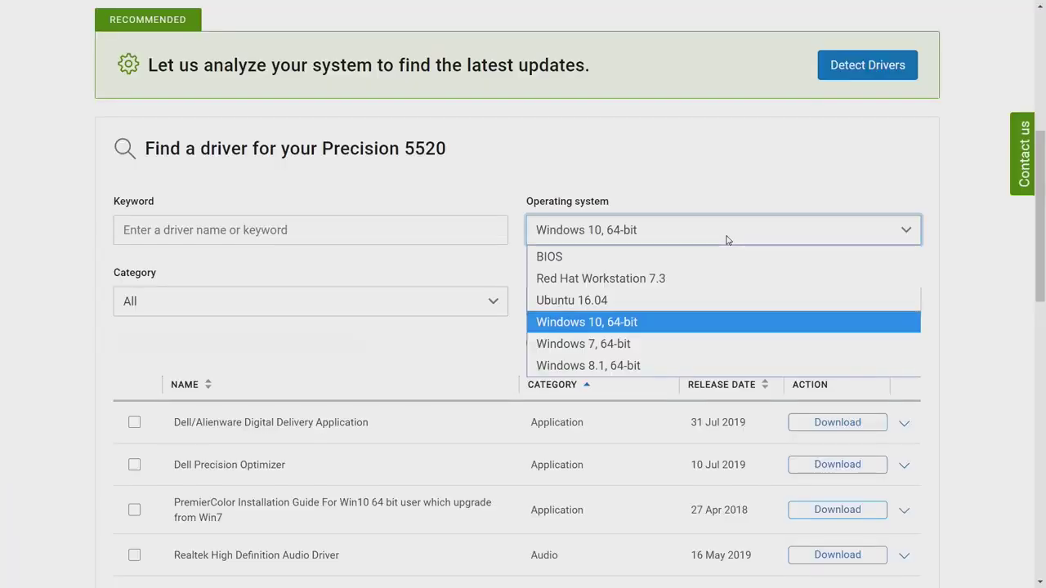
left_click(689, 328)
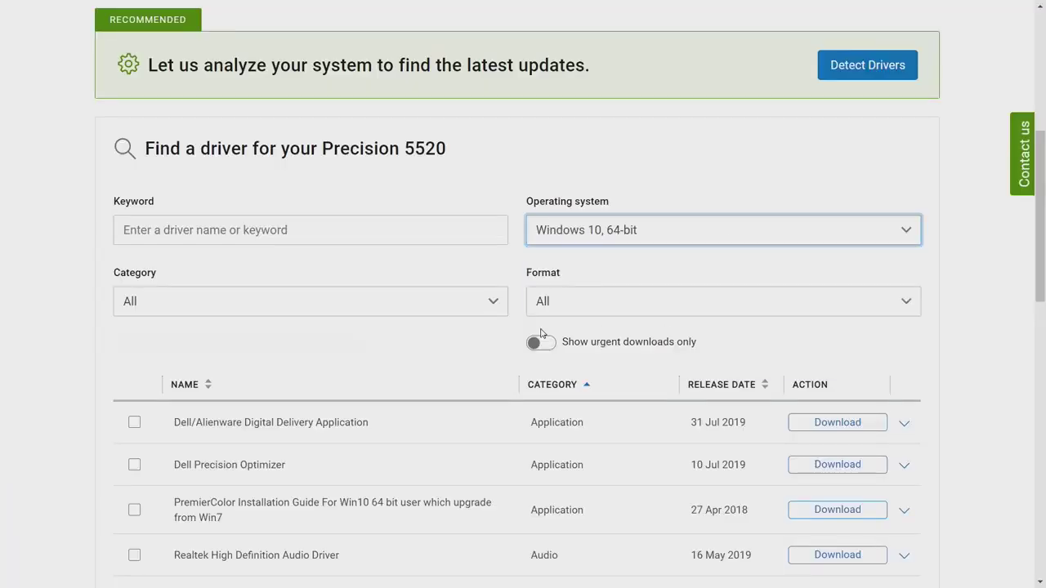
scroll(503, 329, "up", 1)
left_click(498, 391)
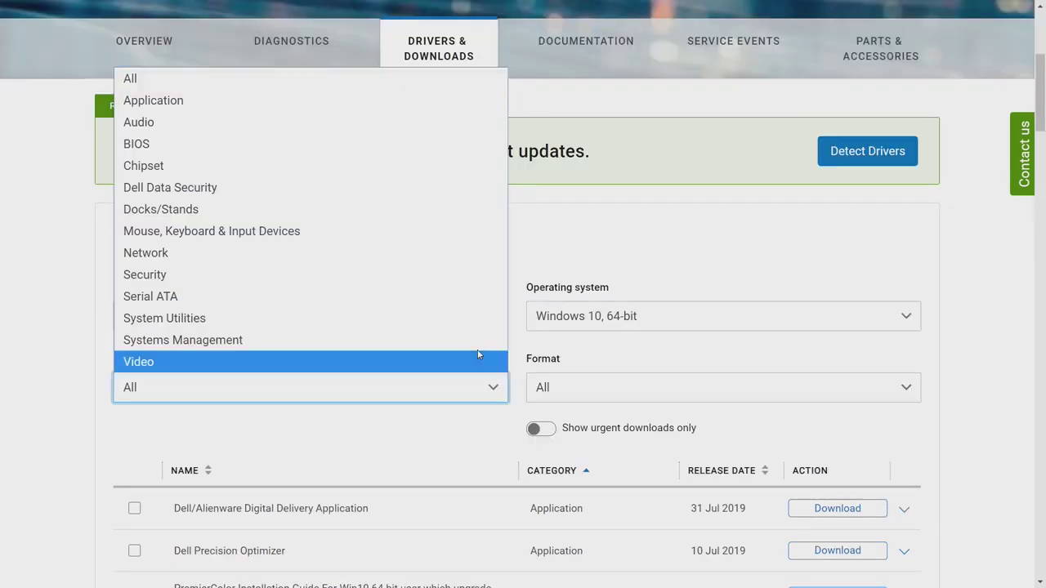
left_click(422, 281)
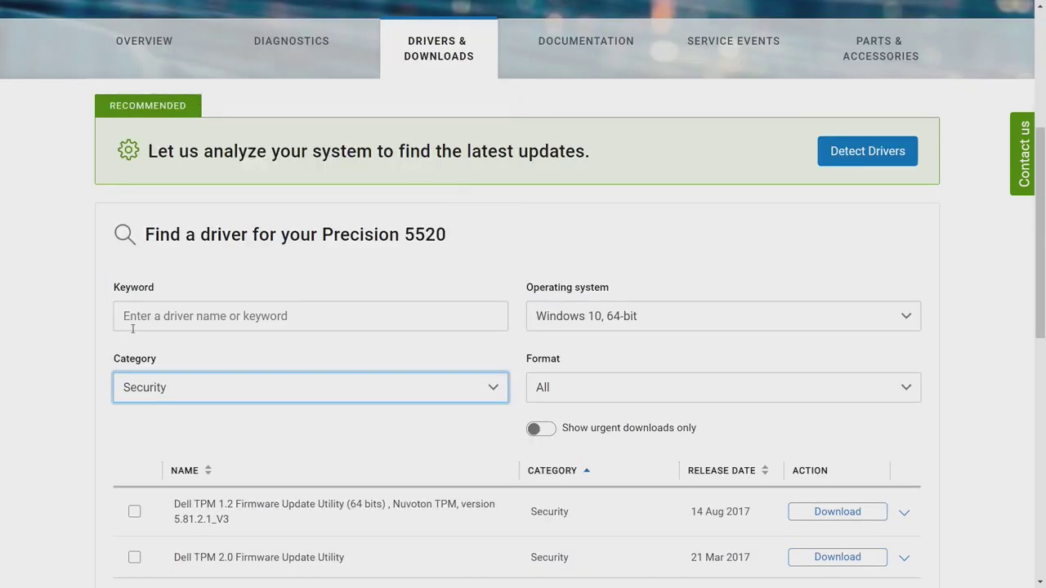
Select the Dell TPM 1.2 and TPM 2.0 firmware update utilities in the driver list for download
scroll(69, 368, "down", 1)
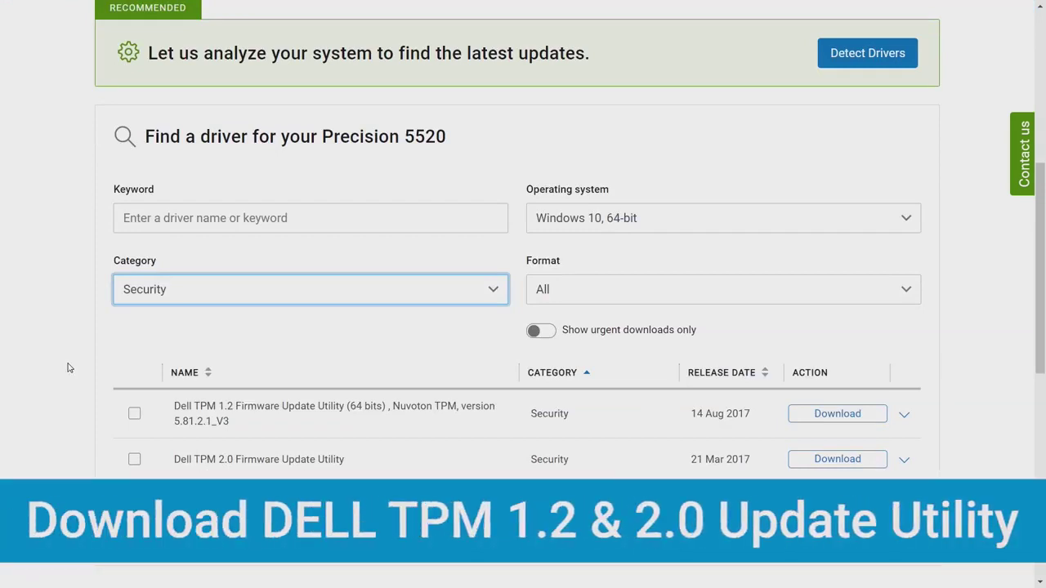
left_click(134, 413)
left_click(135, 532)
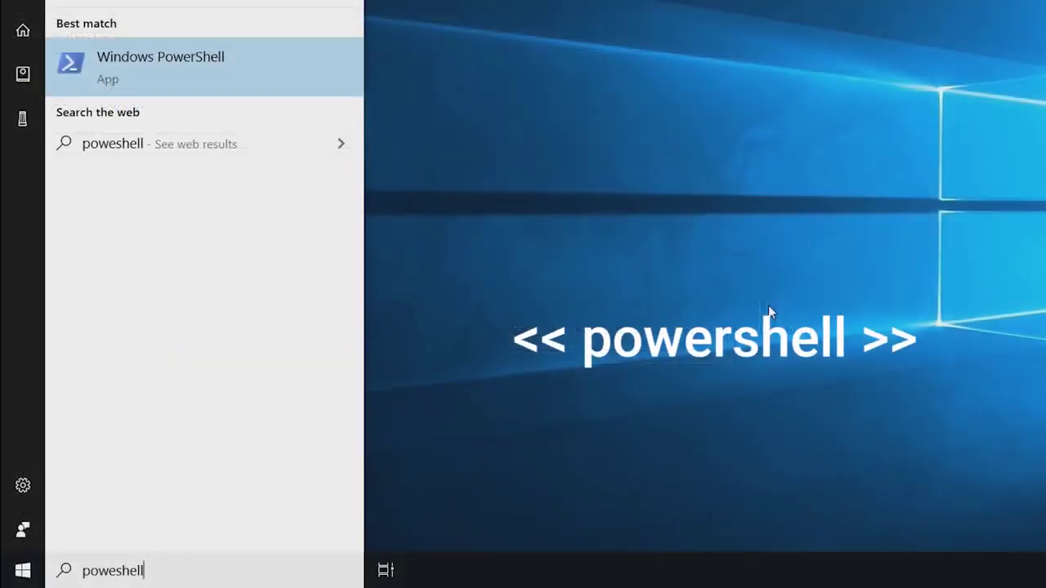
Start Windows PowerShell as administrator from the search results
right_click(198, 62)
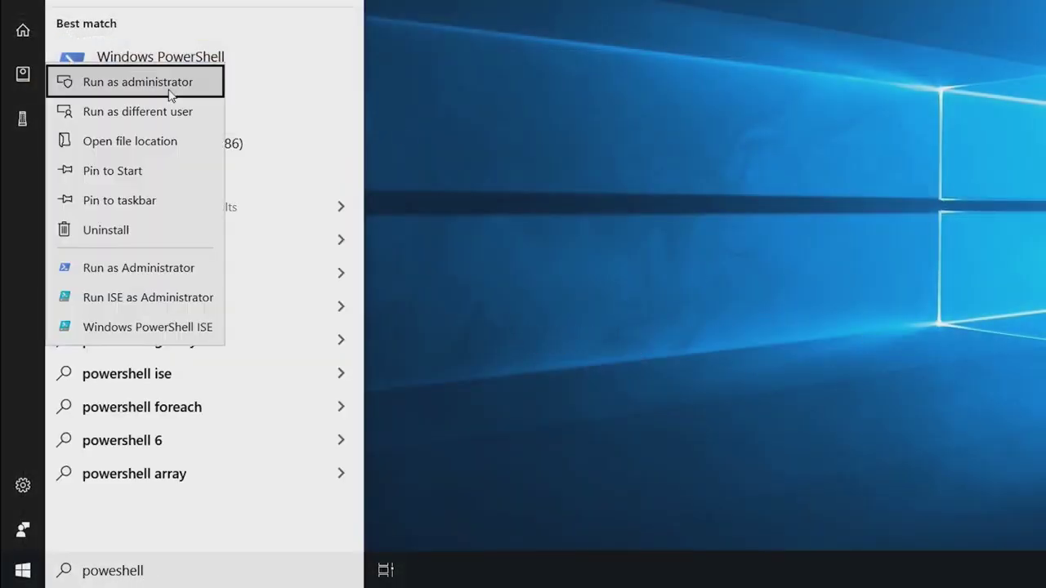